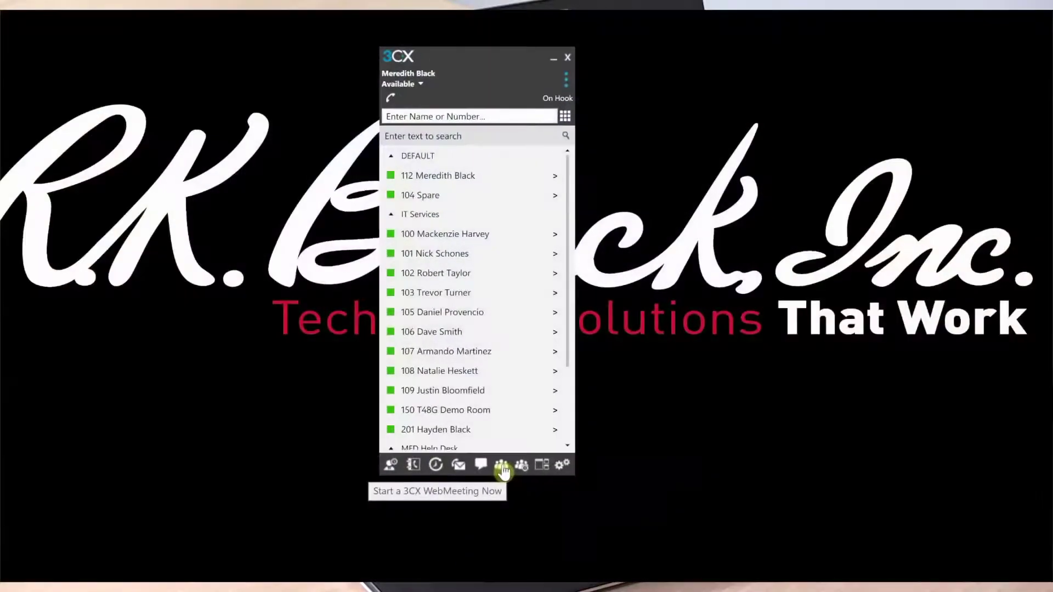
{"action": "left_click", "coordinate": [502, 468]}
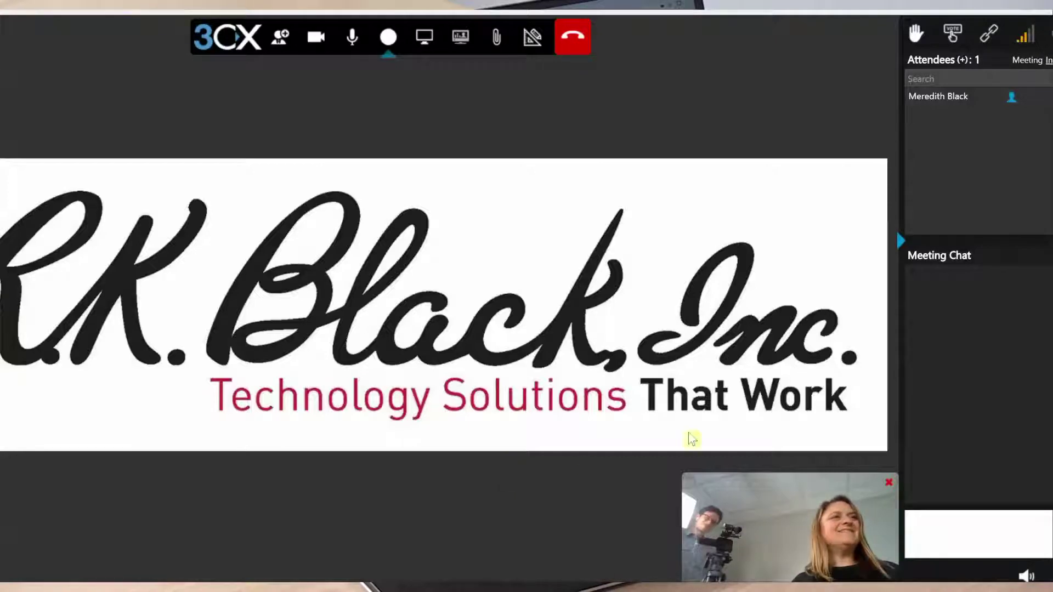
Open the empty Add Participants form from the Attendees panel's plus control
{"action": "left_click", "coordinate": [965, 63]}
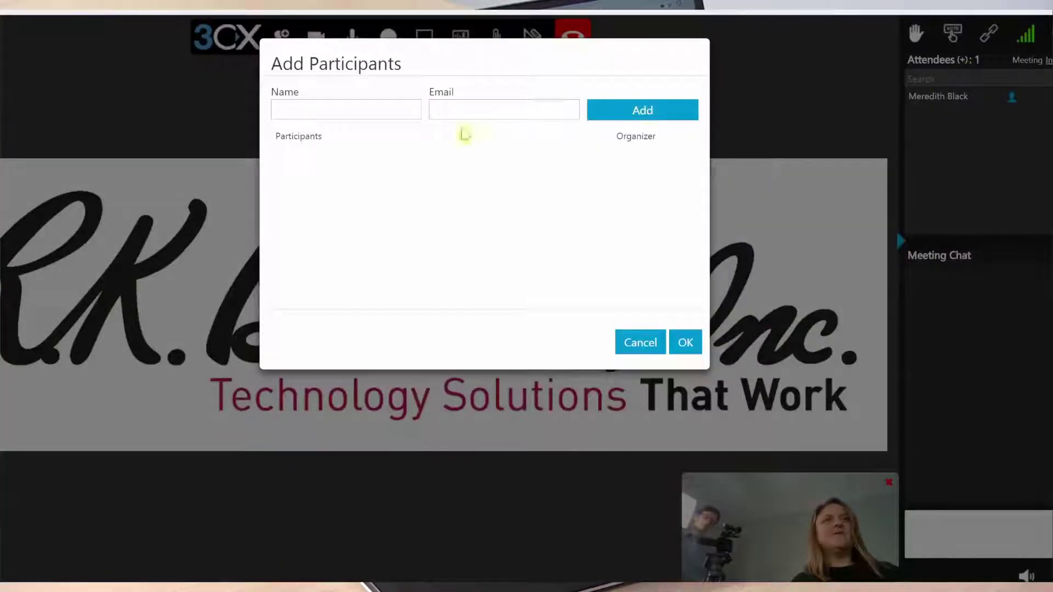